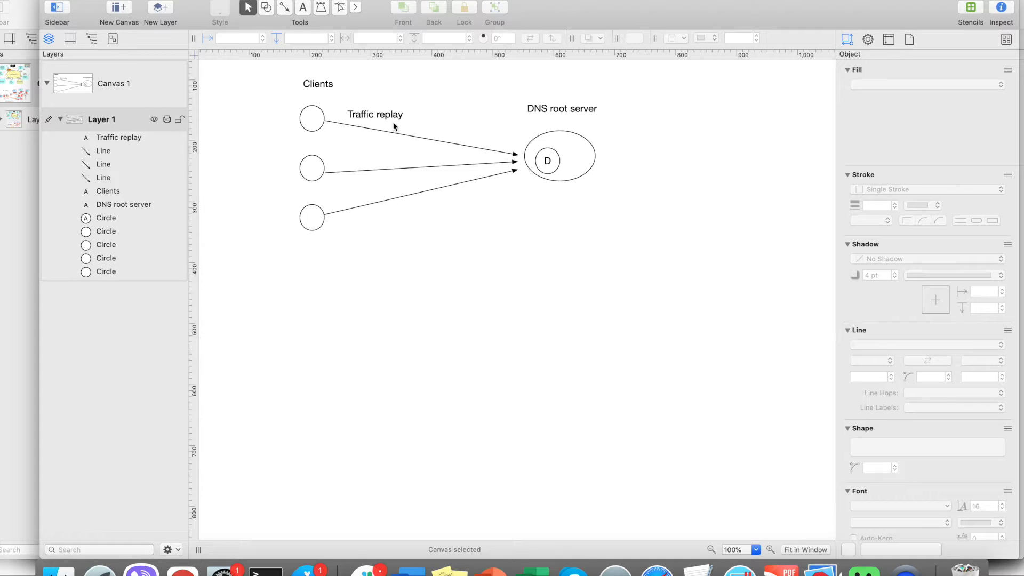
- Switch to the browser showing the DEW login page
{"action": "key", "text": "super+Tab"}
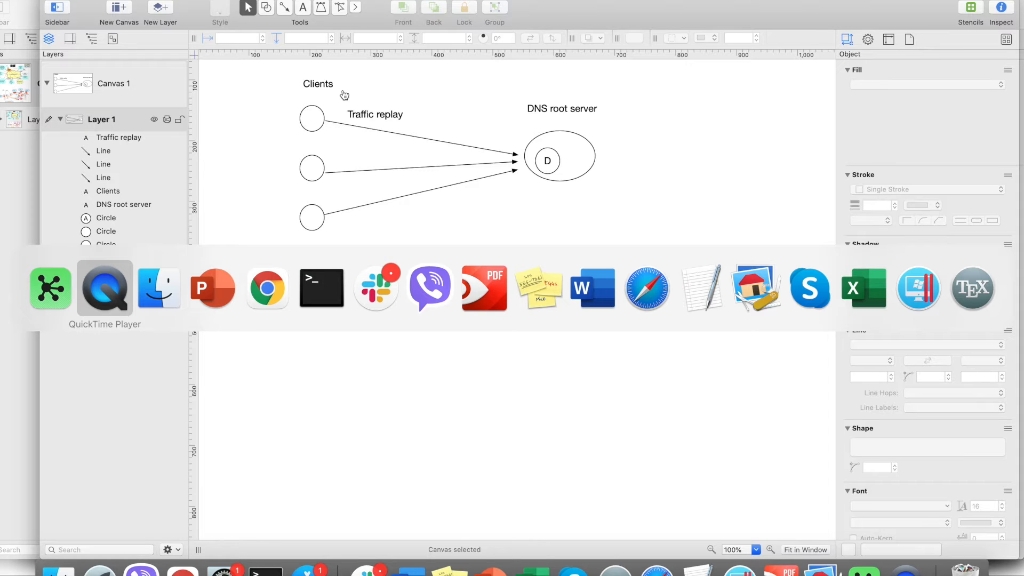
{"action": "key", "text": "super+Tab"}
{"action": "key", "text": "super+Tab"}
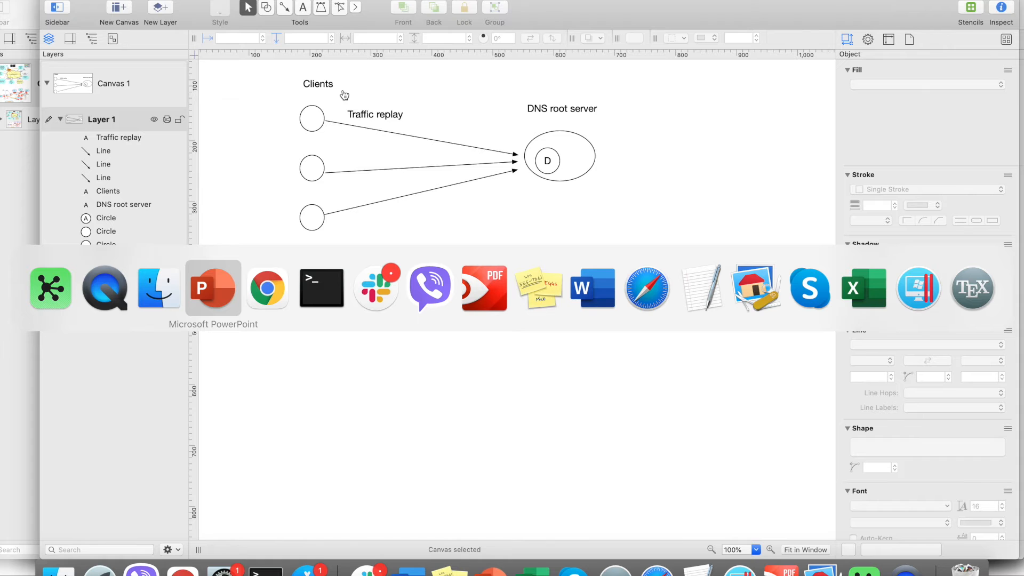
{"action": "key", "text": "super+Tab"}
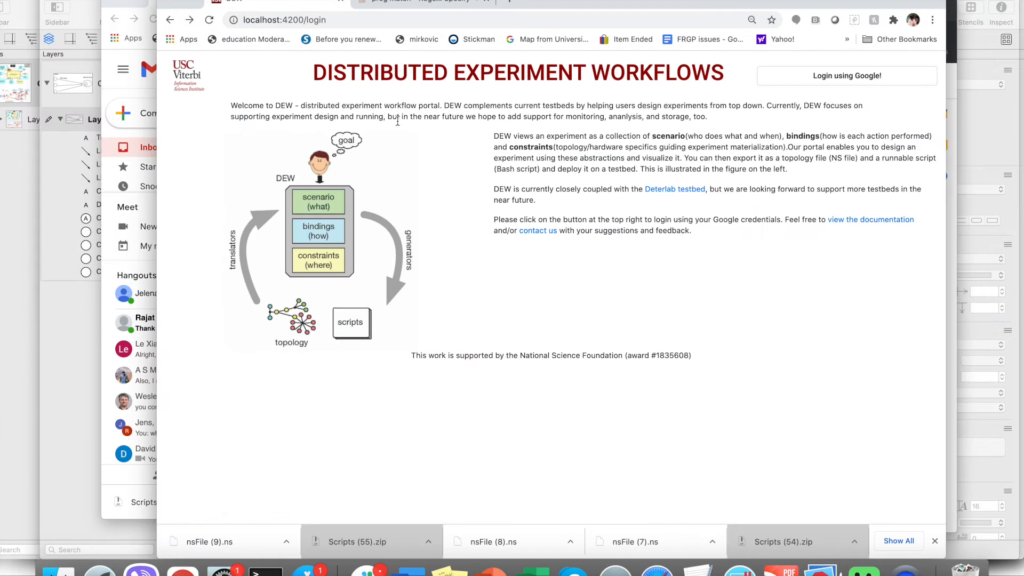
- Log in to DEW with a Google account and open the ddidd experiment
{"action": "left_click", "coordinate": [831, 75]}
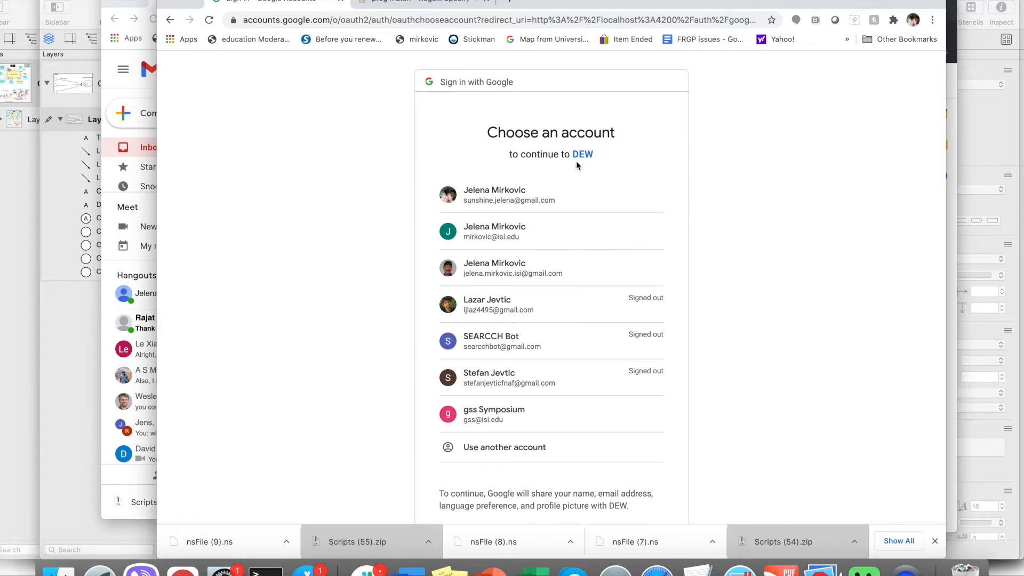
{"action": "left_click", "coordinate": [504, 198]}
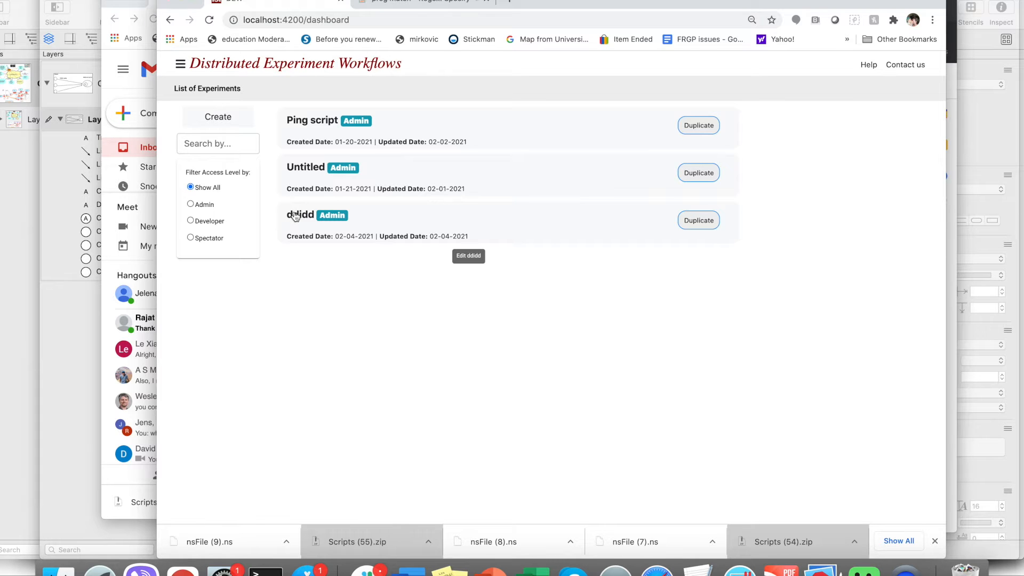
{"action": "left_click", "coordinate": [296, 216]}
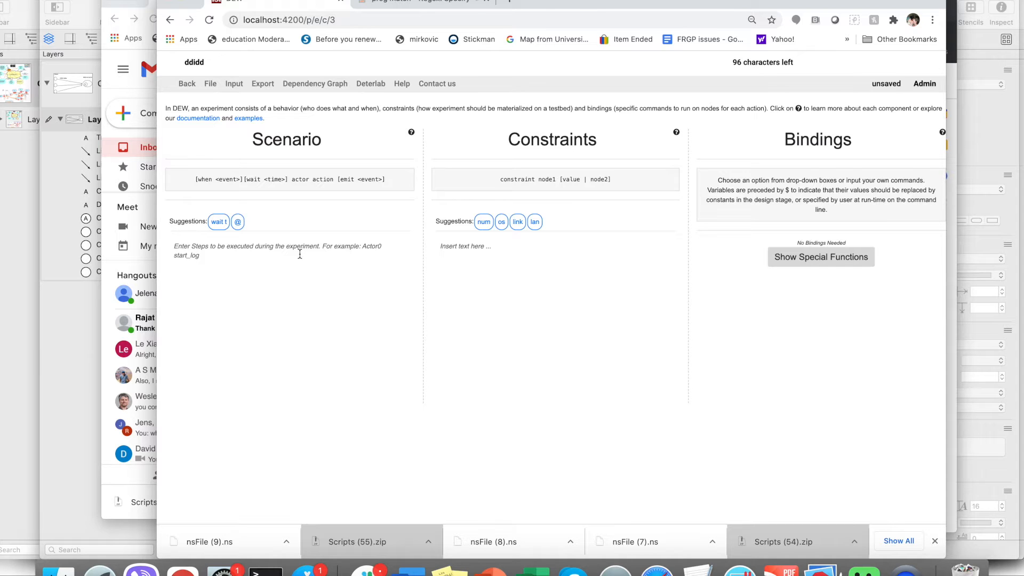
- Enter the scenario steps 'server install_bind' and 'client install_replay' on separate lines
{"action": "left_click", "coordinate": [300, 254]}
{"action": "type", "text": "ser"}
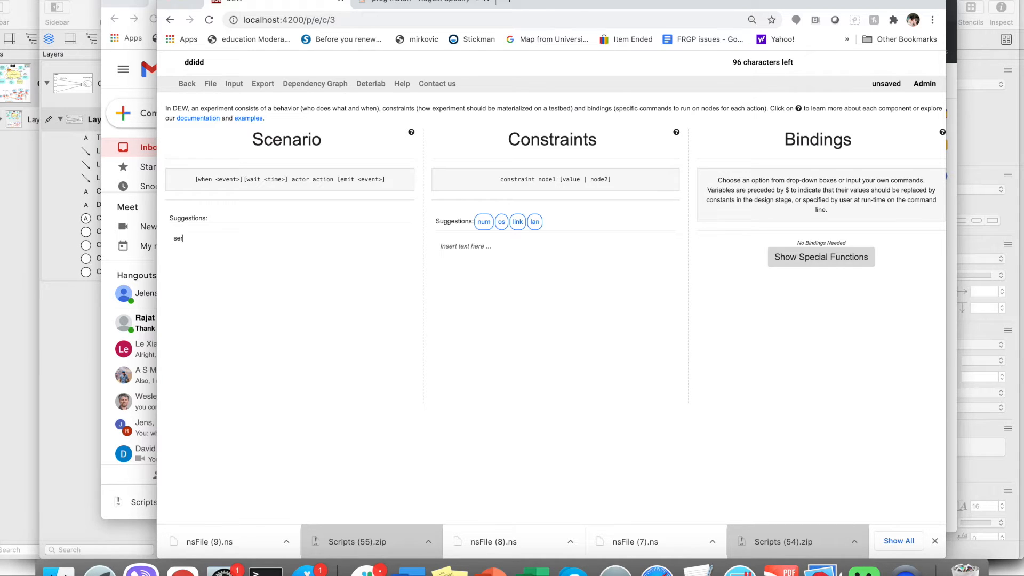
{"action": "type", "text": "ver i"}
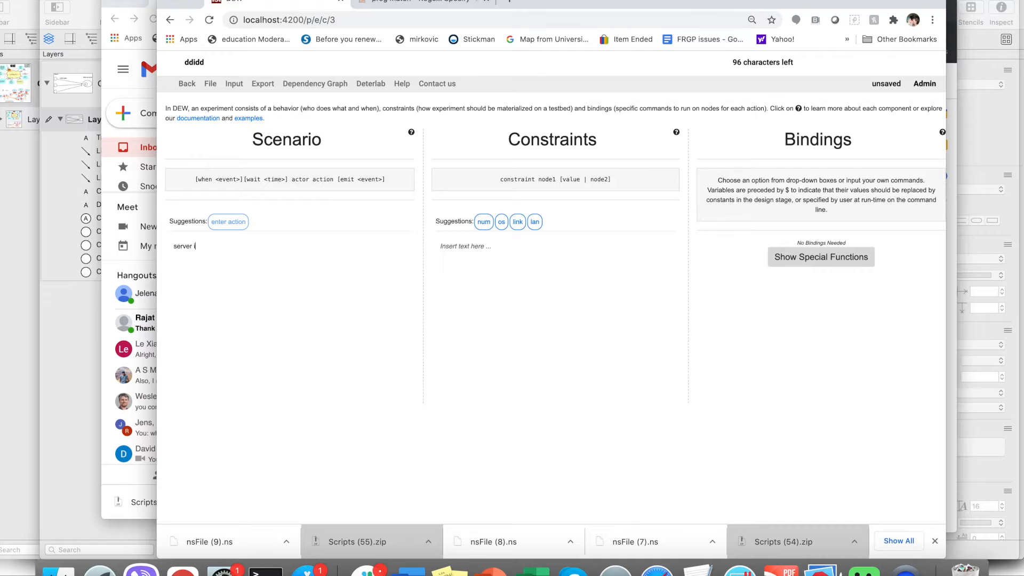
{"action": "type", "text": "nstall_bind"}
{"action": "key", "text": "Return"}
{"action": "type", "text": "client "}
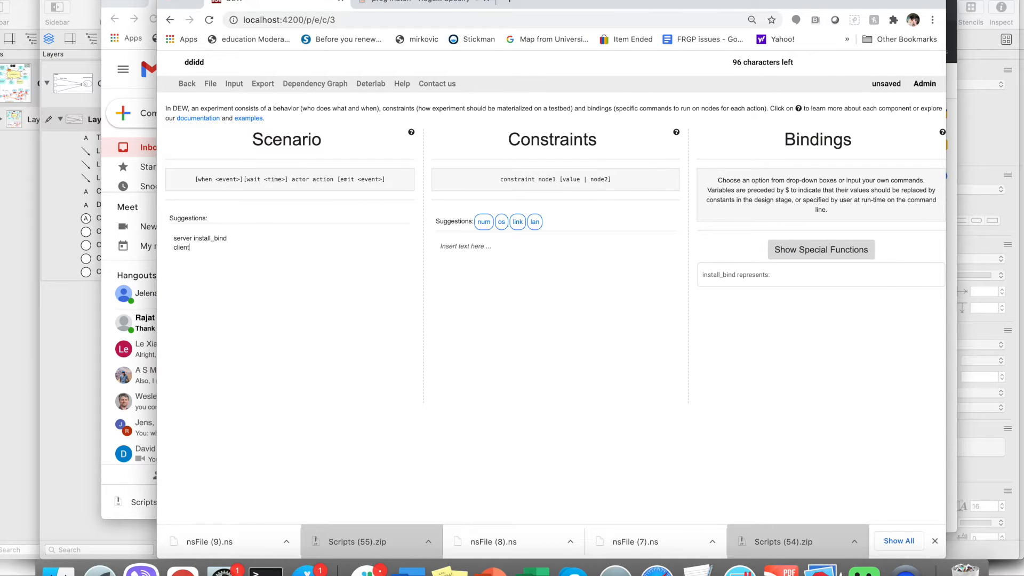
{"action": "type", "text": "install_replay"}
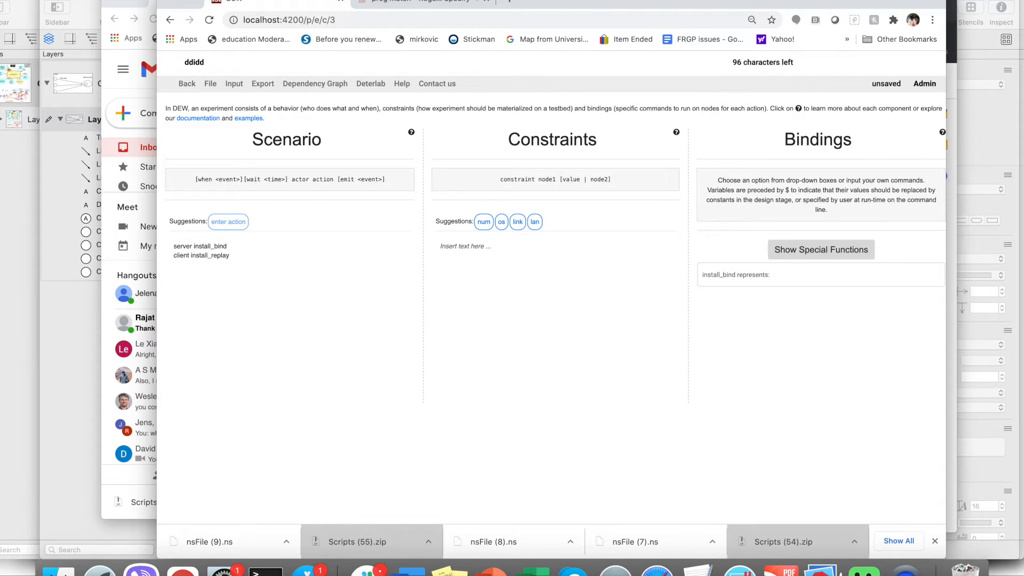
{"action": "key", "text": "Return"}
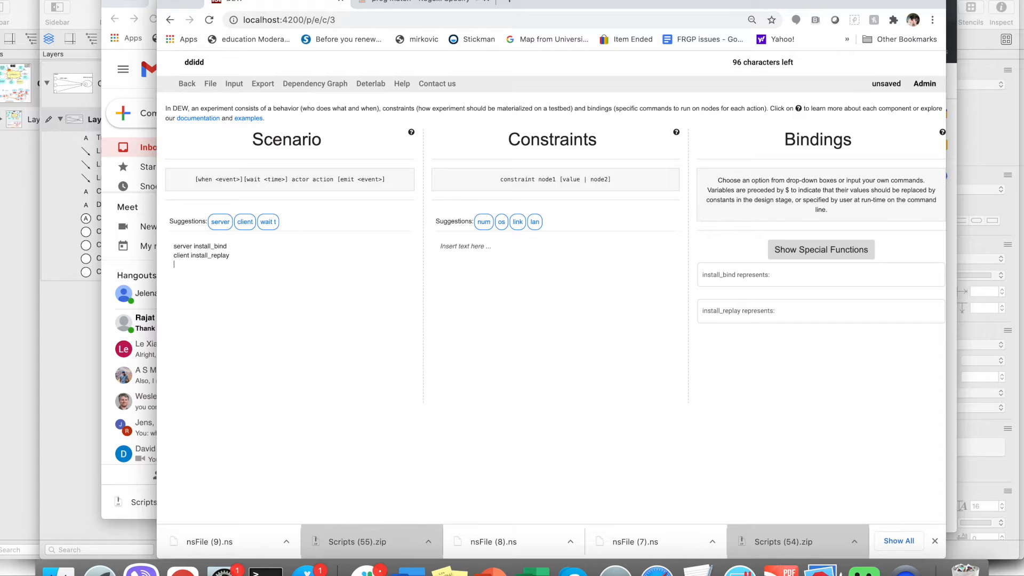
- Add the scenario steps 'server run_server' and 'client run_client'
{"action": "type", "text": "server run_server"}
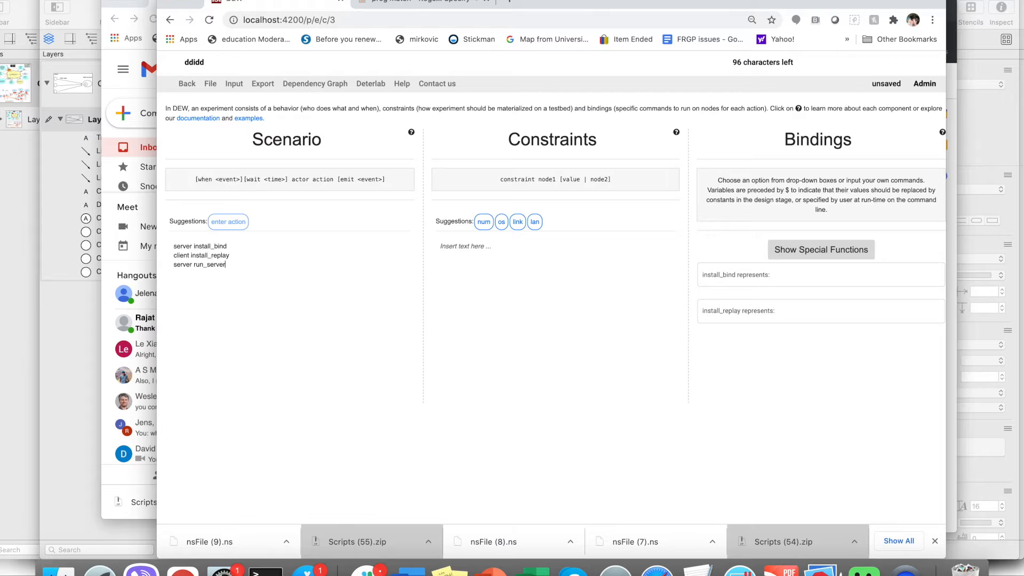
{"action": "key", "text": "Return"}
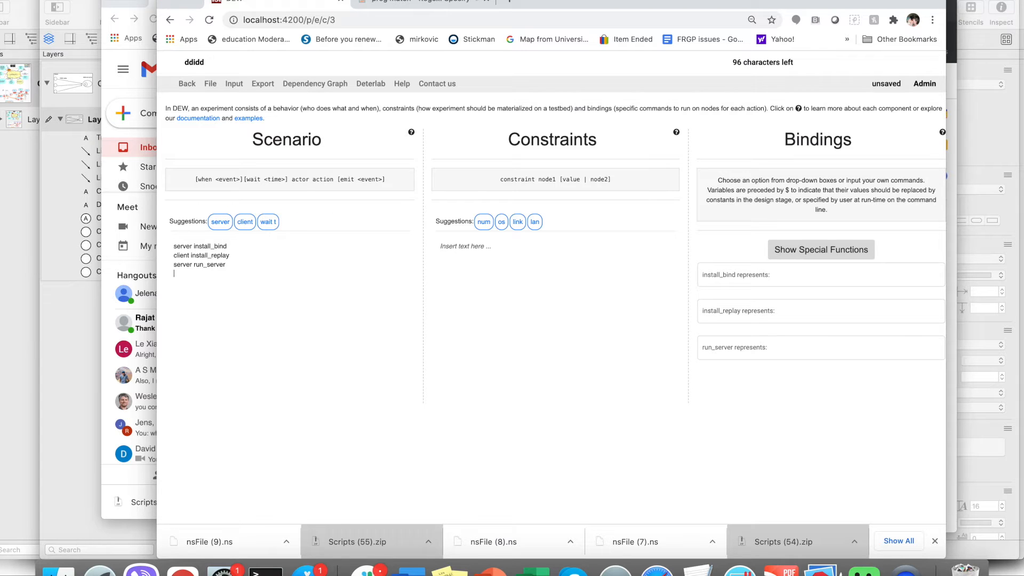
{"action": "type", "text": "client"}
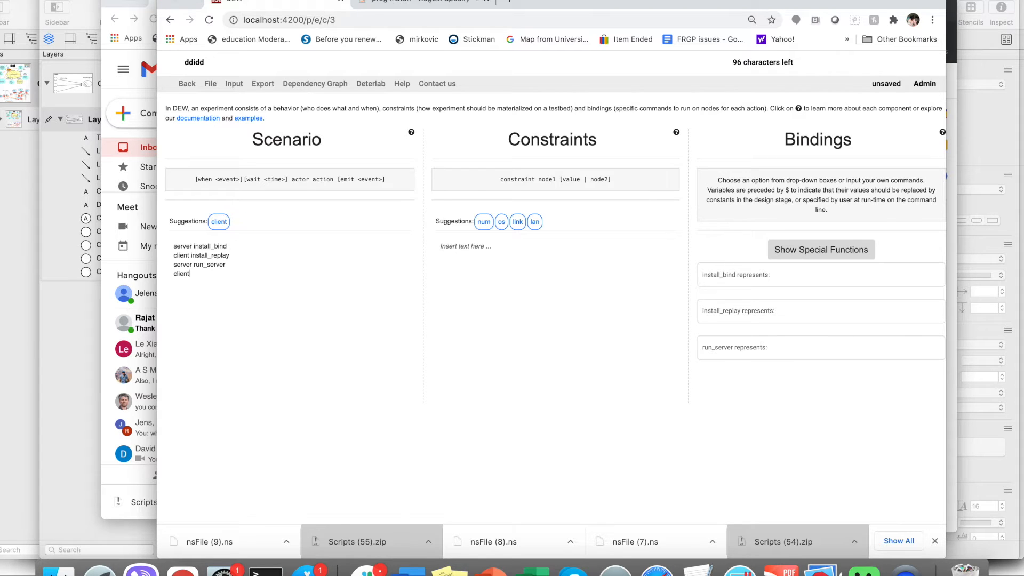
{"action": "type", "text": " run_client"}
{"action": "left_click", "coordinate": [347, 307]}
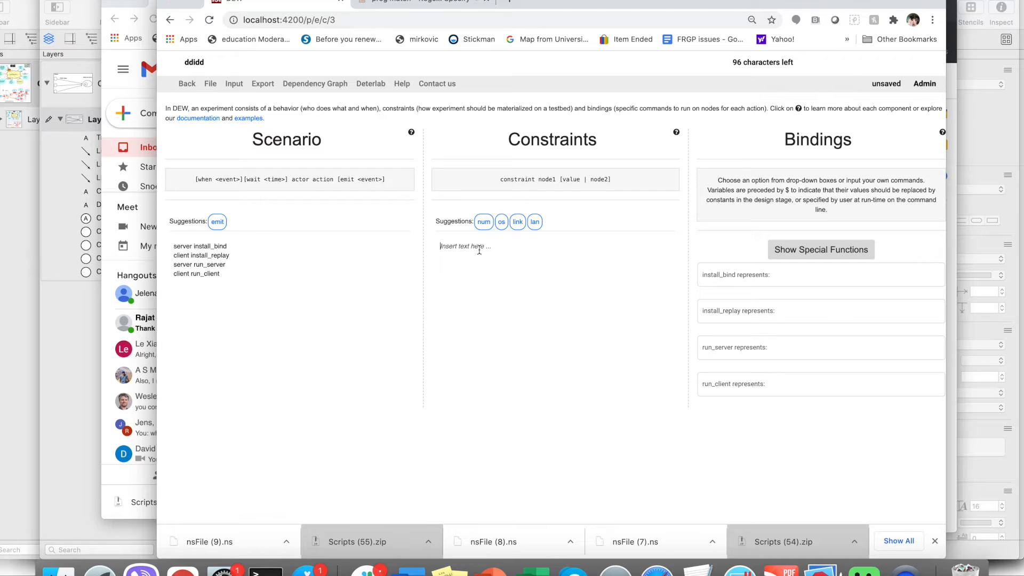
- Add the constraint 'link client server'
{"action": "left_click", "coordinate": [479, 250]}
{"action": "type", "text": "link "}
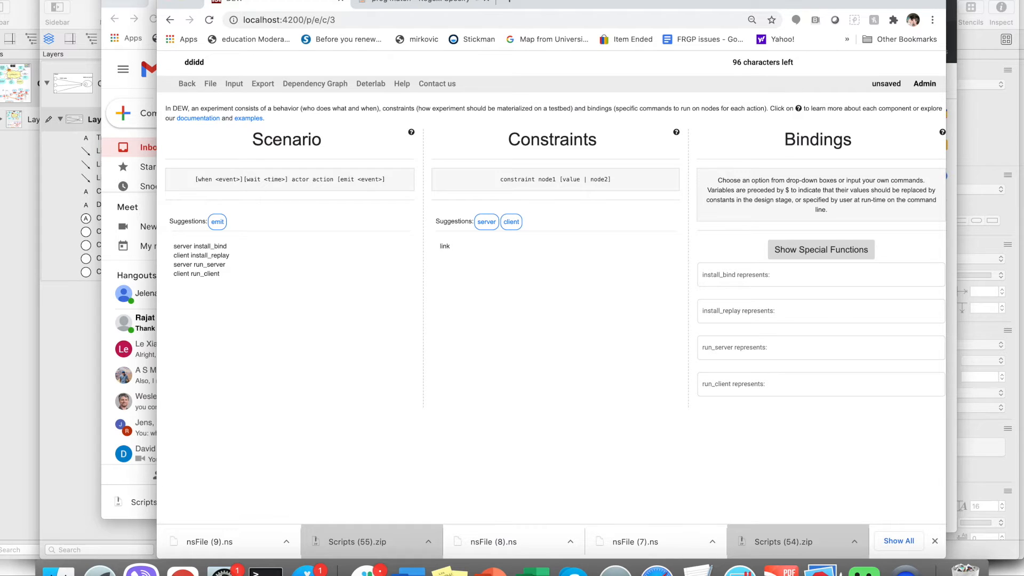
{"action": "type", "text": "client server"}
- Save the experiment, continuing despite the missing bindings
{"action": "left_click", "coordinate": [538, 311]}
{"action": "scroll", "coordinate": [538, 311], "scroll_direction": "down", "scroll_amount": 1}
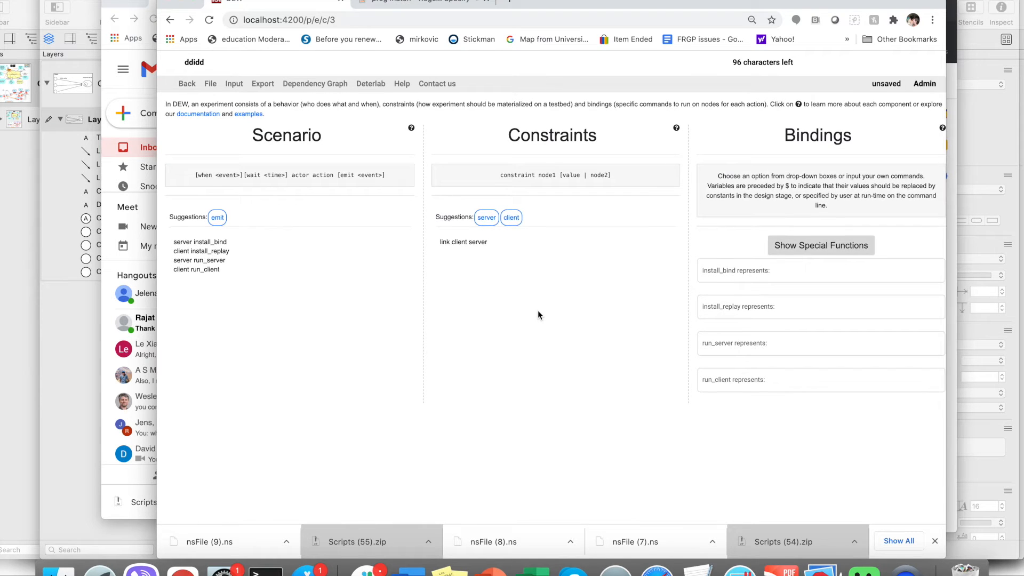
{"action": "scroll", "coordinate": [537, 315], "scroll_direction": "down", "scroll_amount": 1}
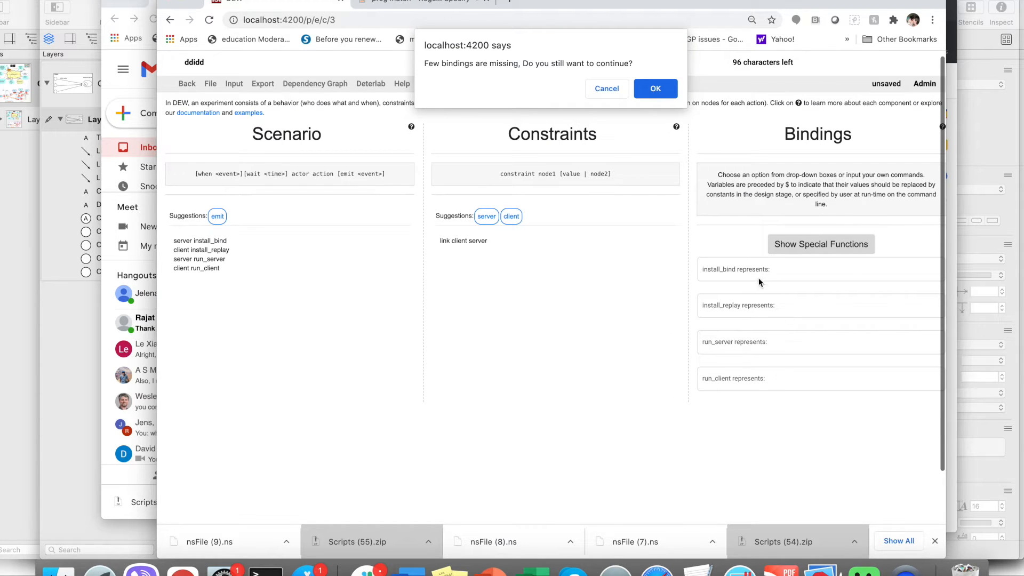
{"action": "left_click", "coordinate": [647, 85]}
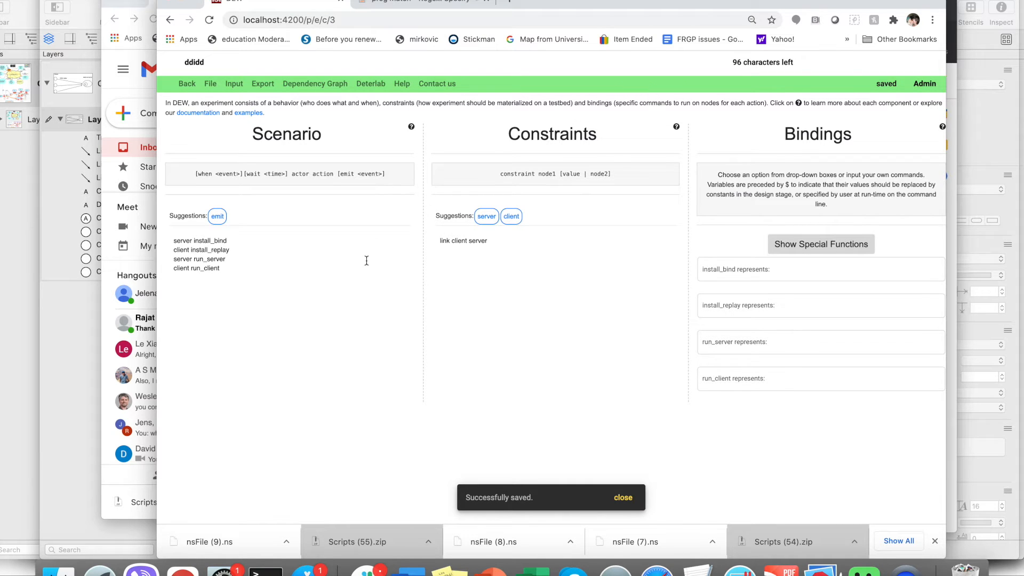
- Open the dependency graph, enable edge editing, and connect install_bind to run_server
{"action": "left_click", "coordinate": [344, 92]}
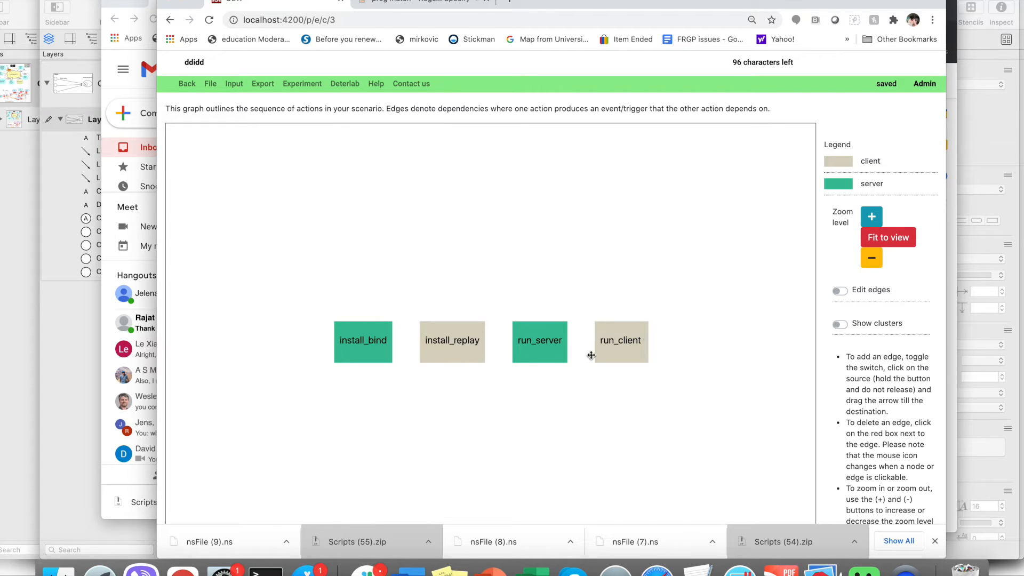
{"action": "left_click", "coordinate": [842, 291]}
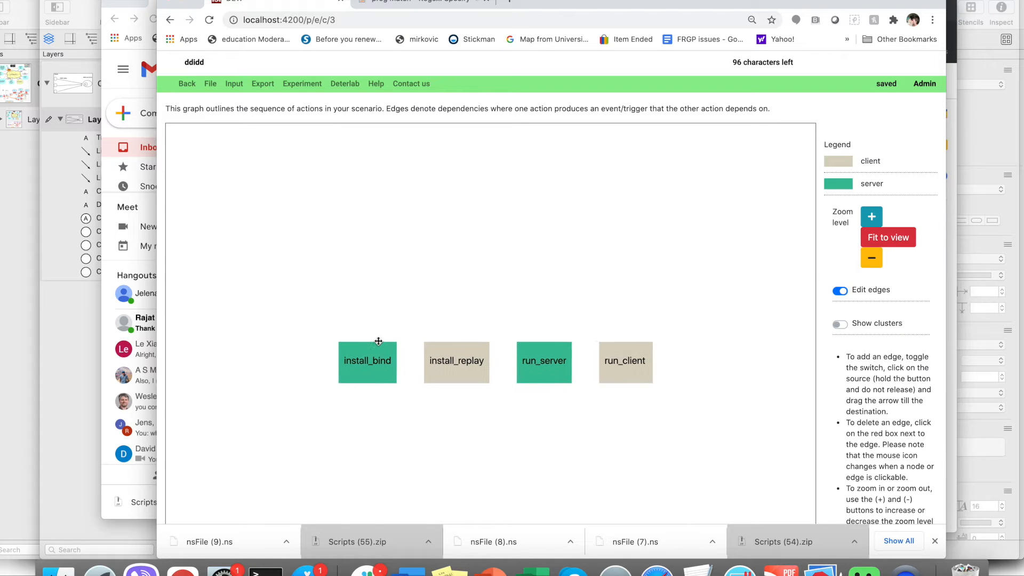
{"action": "left_click_drag", "start_coordinate": [401, 360], "coordinate": [549, 359]}
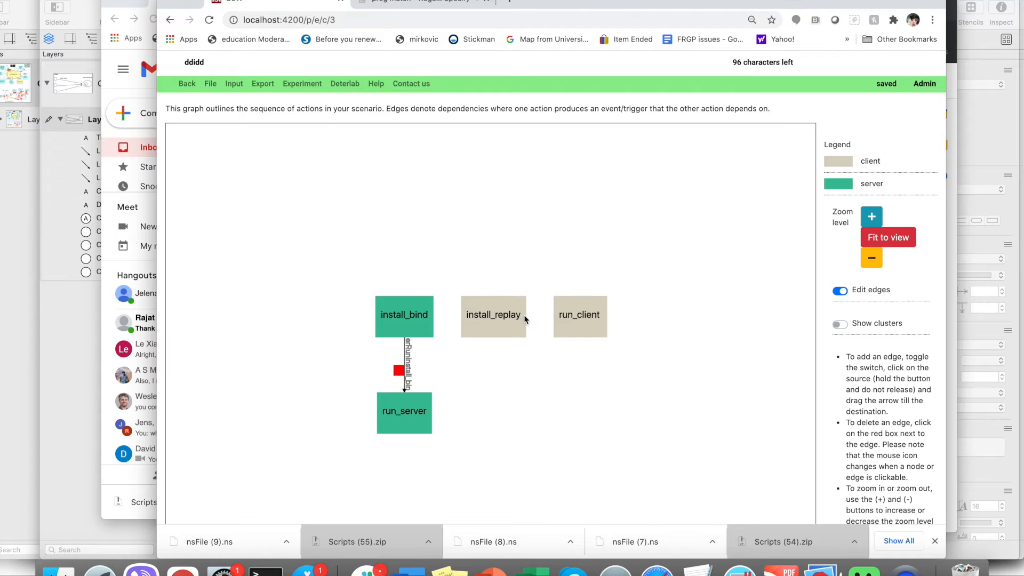
- Add dependency edges from install_replay to run_client and from run_server to run_client
{"action": "left_click_drag", "start_coordinate": [524, 315], "coordinate": [559, 318]}
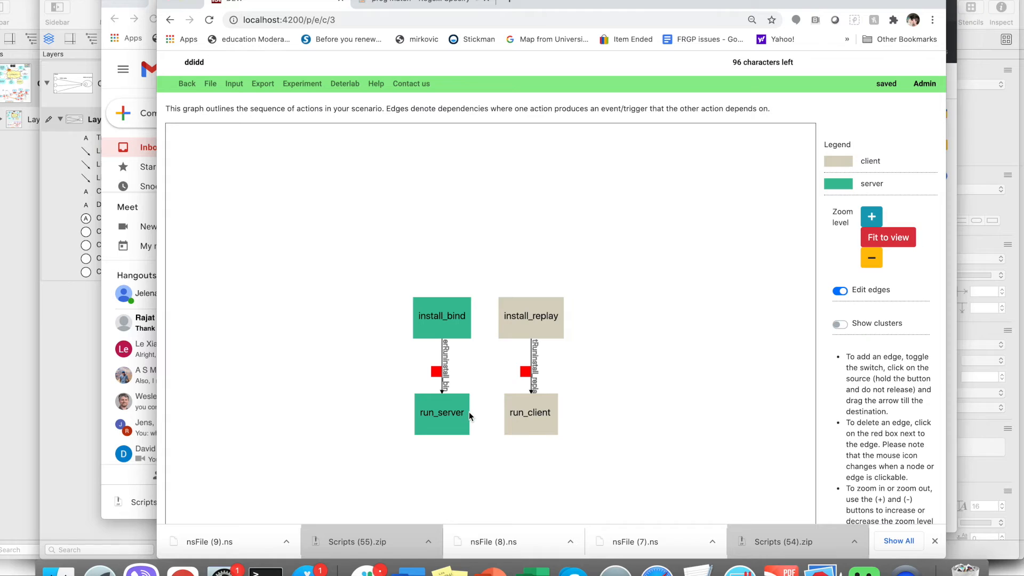
{"action": "left_click_drag", "start_coordinate": [465, 412], "coordinate": [511, 416]}
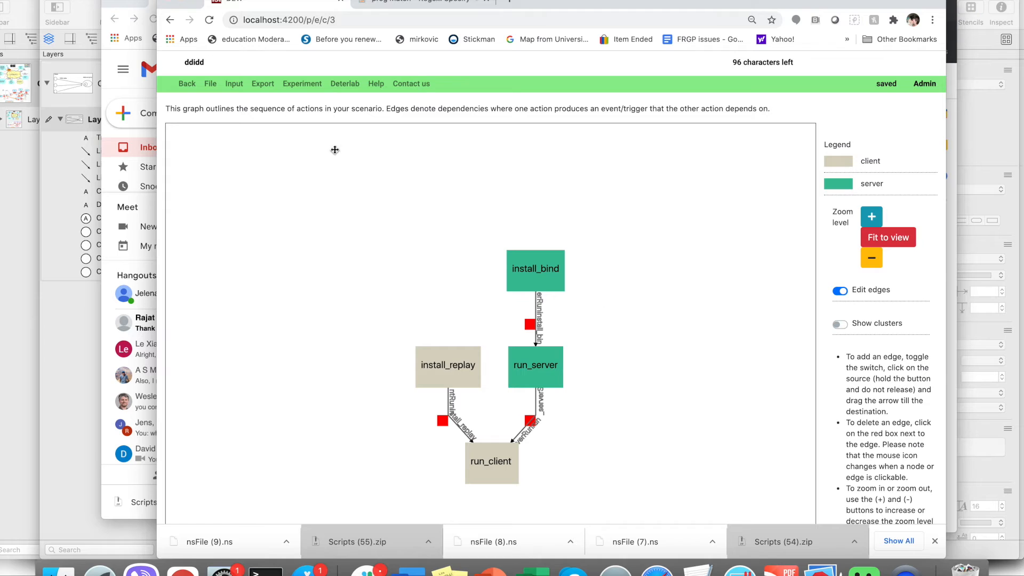
- Save the experiment, continuing despite missing bindings, and return to the scenario editor
{"action": "left_click", "coordinate": [304, 90]}
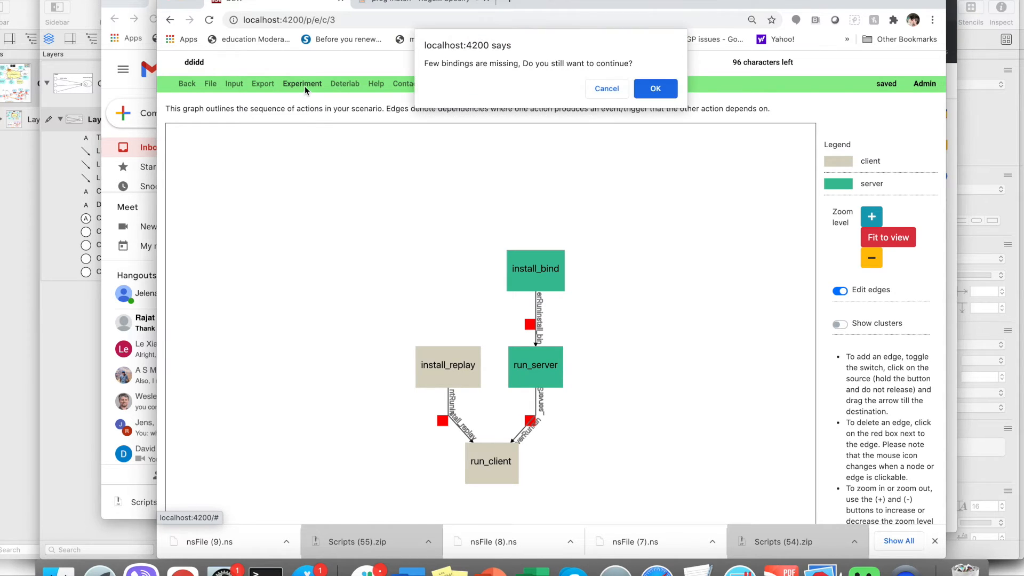
{"action": "left_click", "coordinate": [651, 90]}
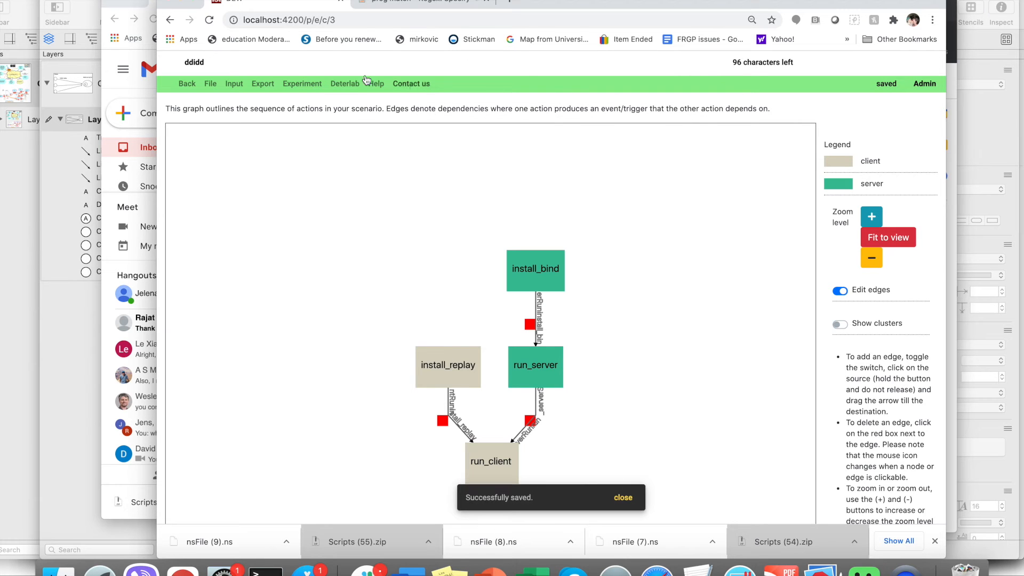
{"action": "left_click", "coordinate": [297, 88]}
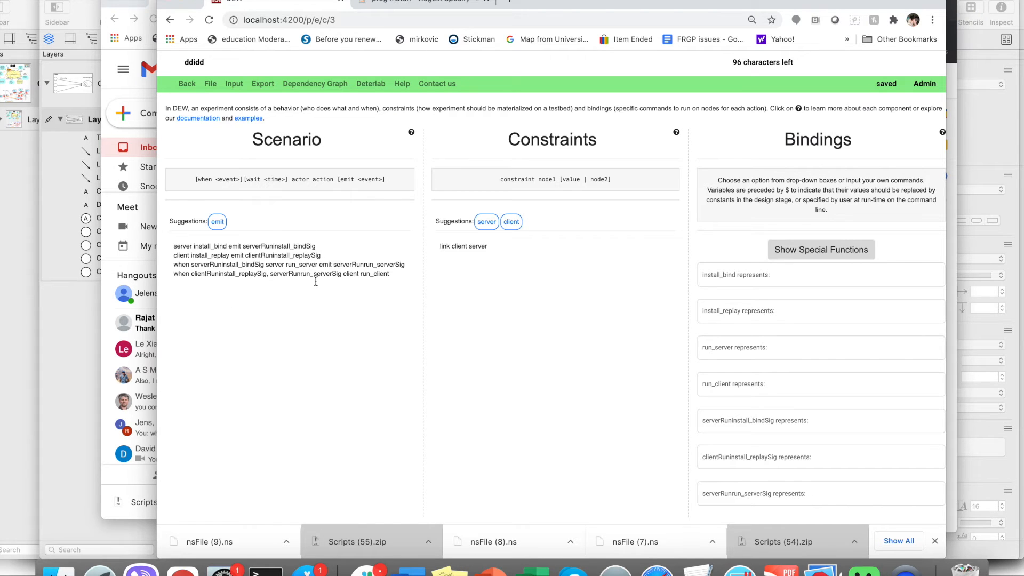
- Bind install_bind to the command 'sudo apt install bind9 -y'
{"action": "left_click", "coordinate": [786, 279]}
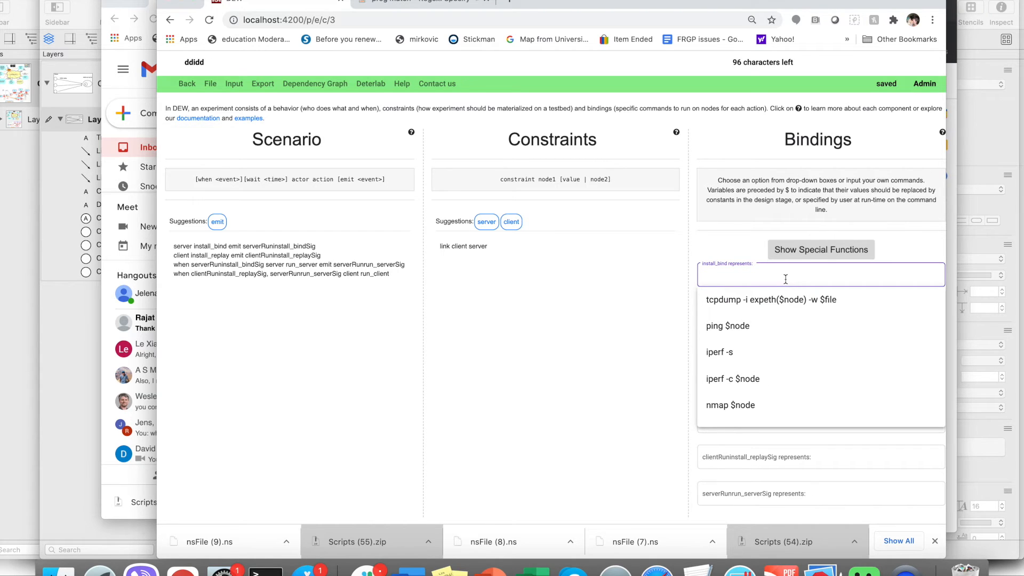
{"action": "type", "text": "sudo apt"}
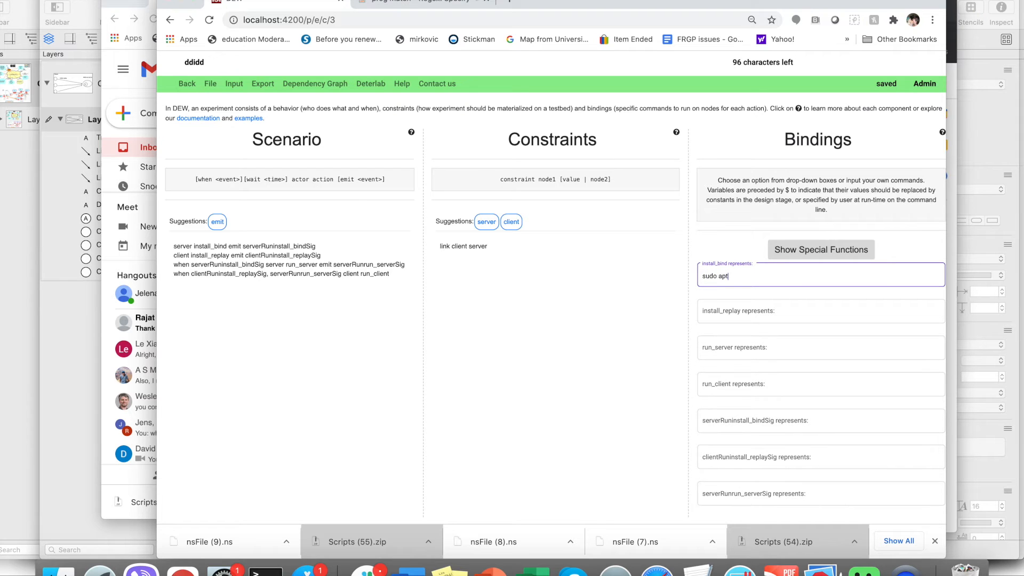
{"action": "type", "text": " install bind9 -y"}
- Bind install_replay to the command 'bash install_replay.sh'
{"action": "left_click", "coordinate": [793, 313]}
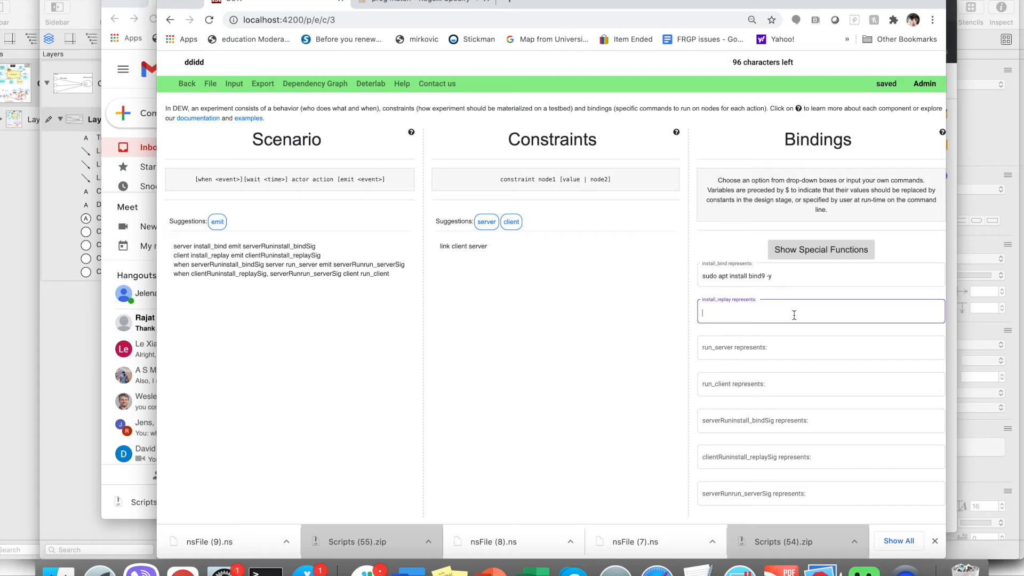
{"action": "type", "text": "bash install_replay.sh"}
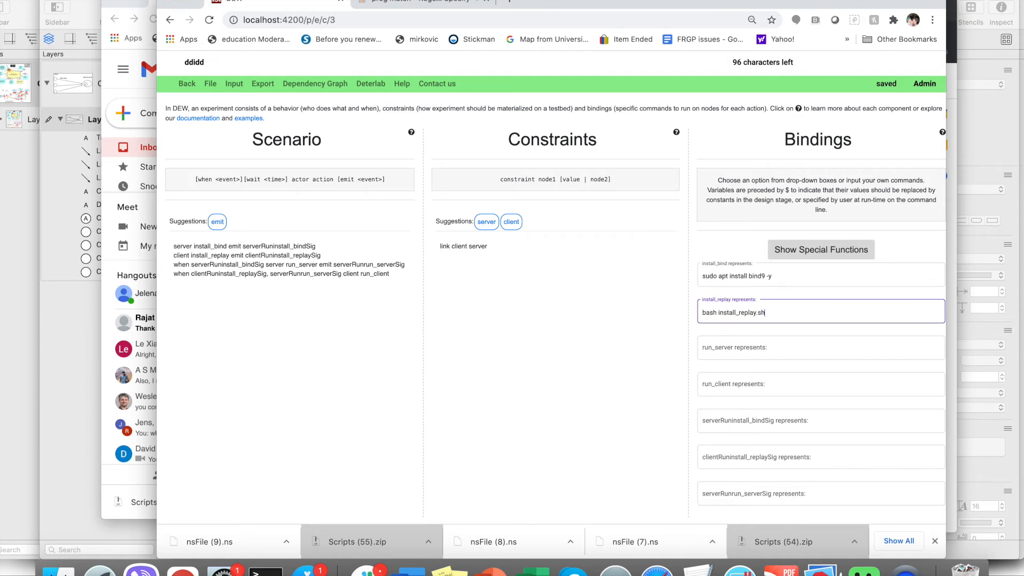
- Bind run_server to the command 'sudo service bind9 restart'
{"action": "left_click", "coordinate": [779, 349]}
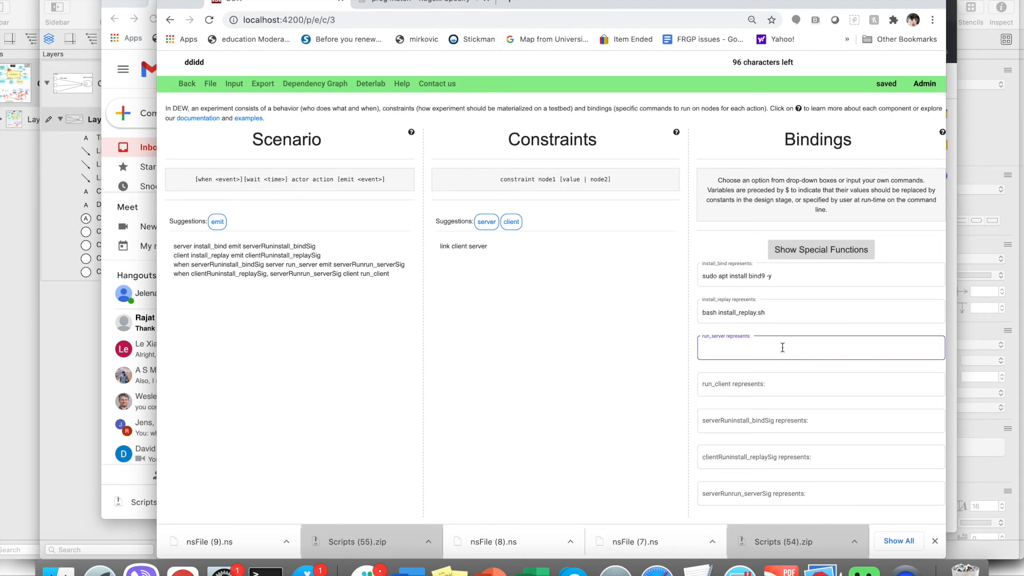
{"action": "type", "text": "sudo service "}
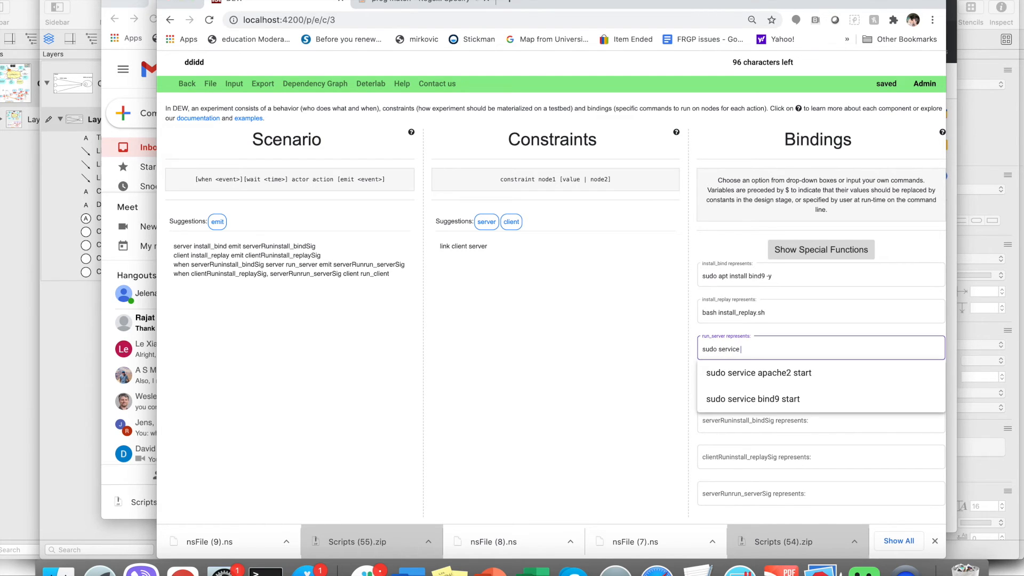
{"action": "type", "text": "bind9 restart"}
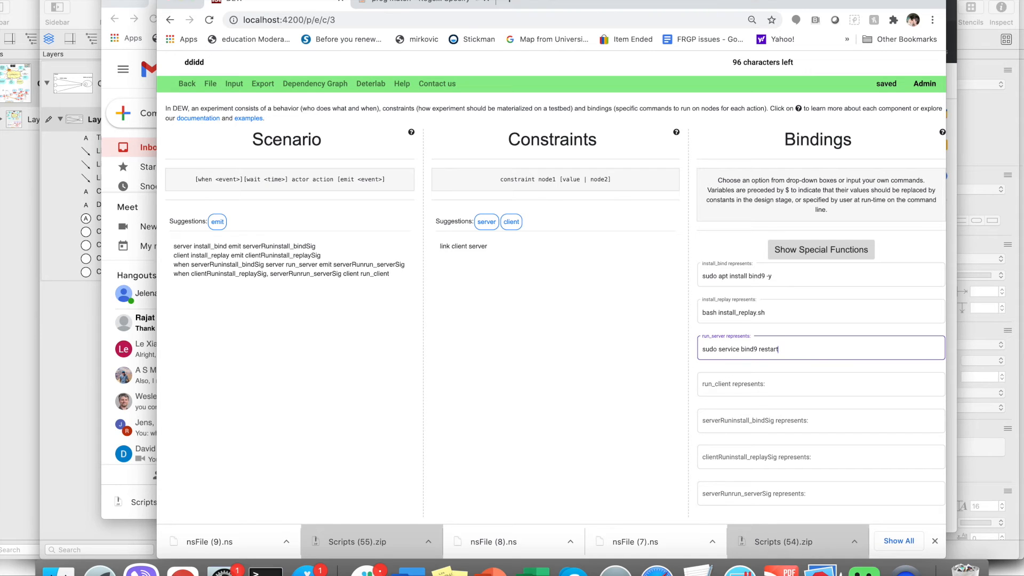
- Bind run_client to the command 'bash run_client.sh'
{"action": "left_click", "coordinate": [781, 384]}
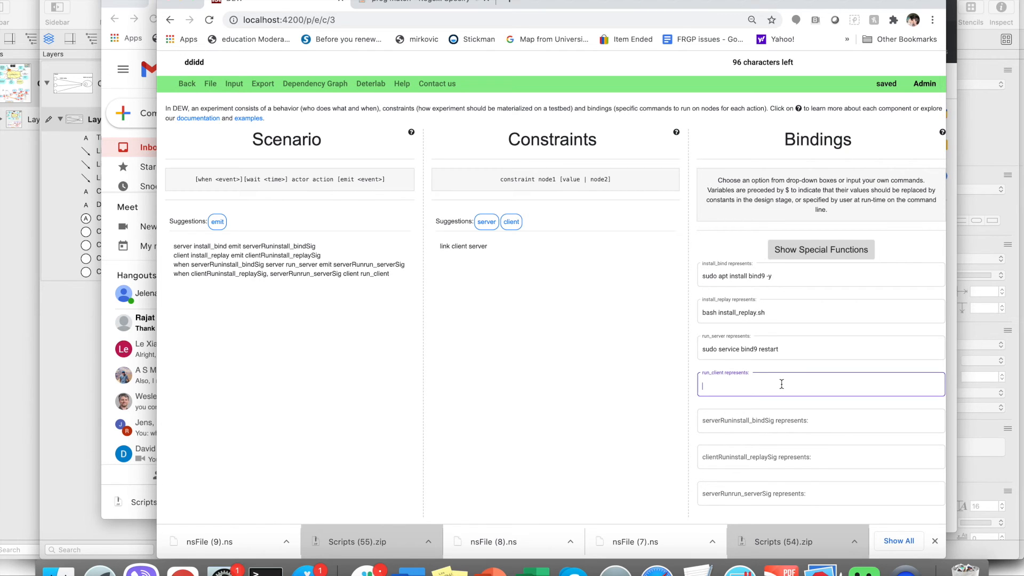
{"action": "type", "text": "bash run_client.sh"}
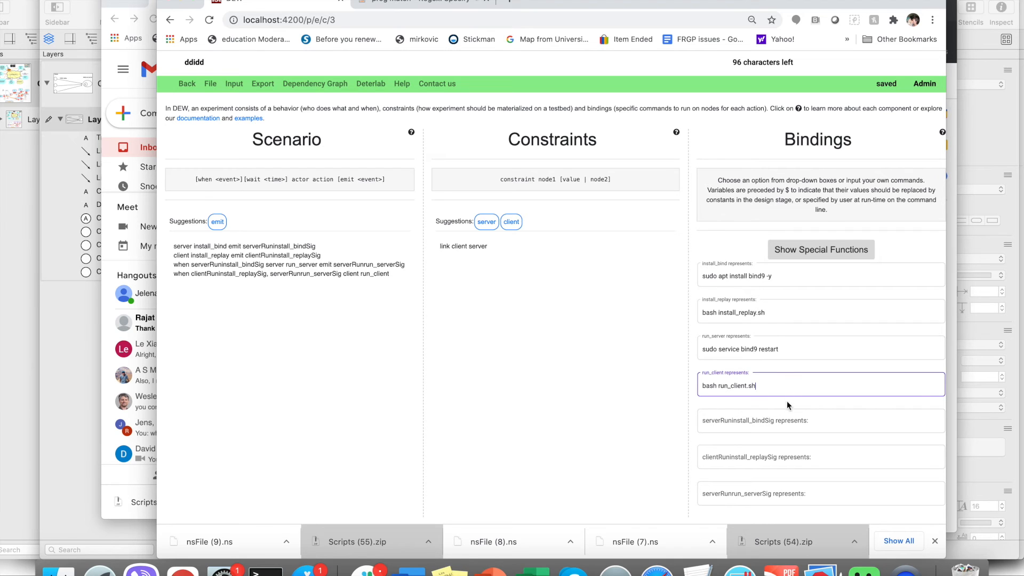
- Bind the serverRuninstall_bindSig signal to the special function 'psucess(install_bind)'
{"action": "left_click", "coordinate": [766, 420]}
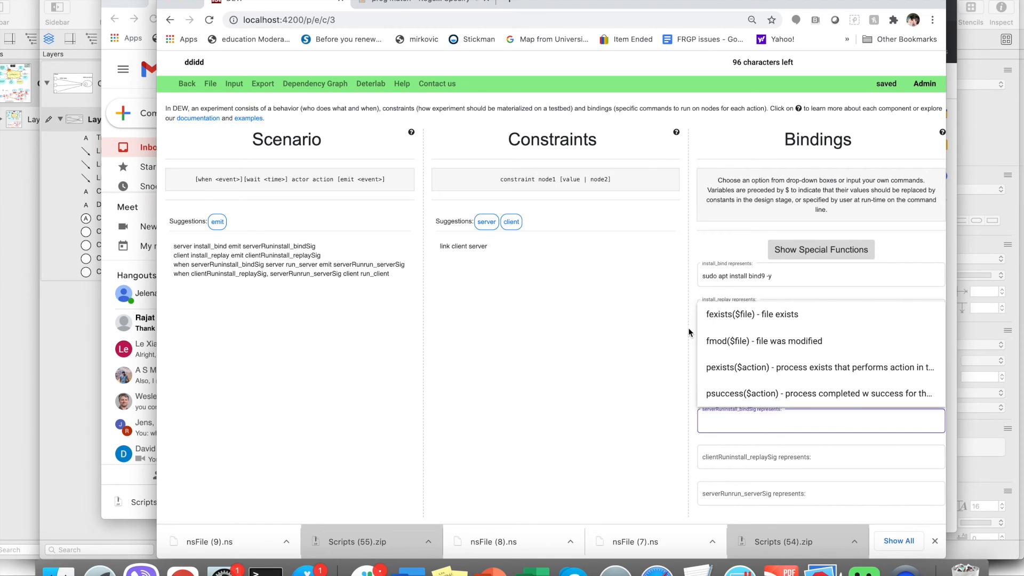
{"action": "type", "text": "psucess"}
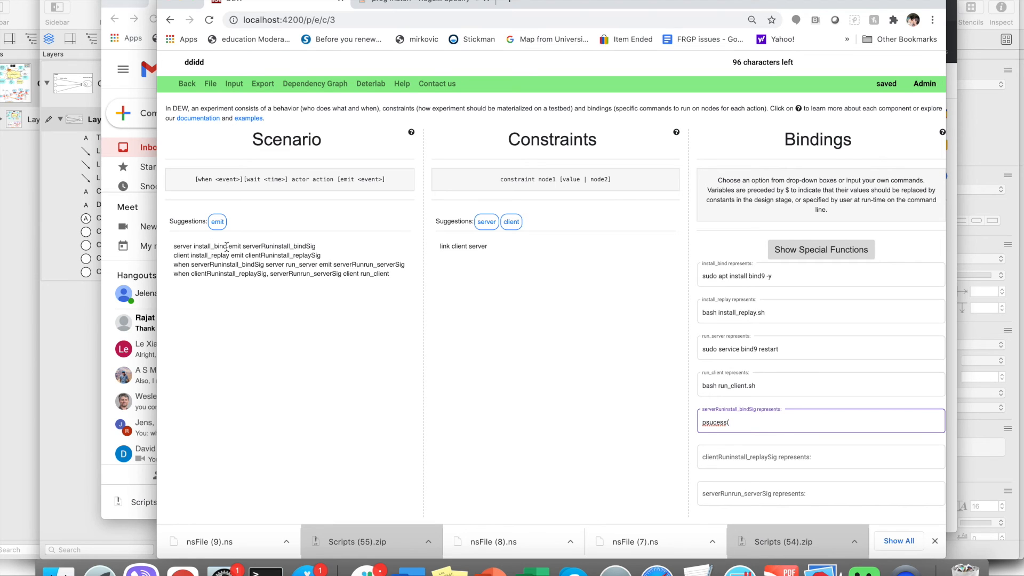
{"action": "type", "text": "(install_bind)"}
- Bind the clientRuninstall_replaySig signal to the special function 'psuccess(install_replay)'
{"action": "left_click", "coordinate": [722, 459]}
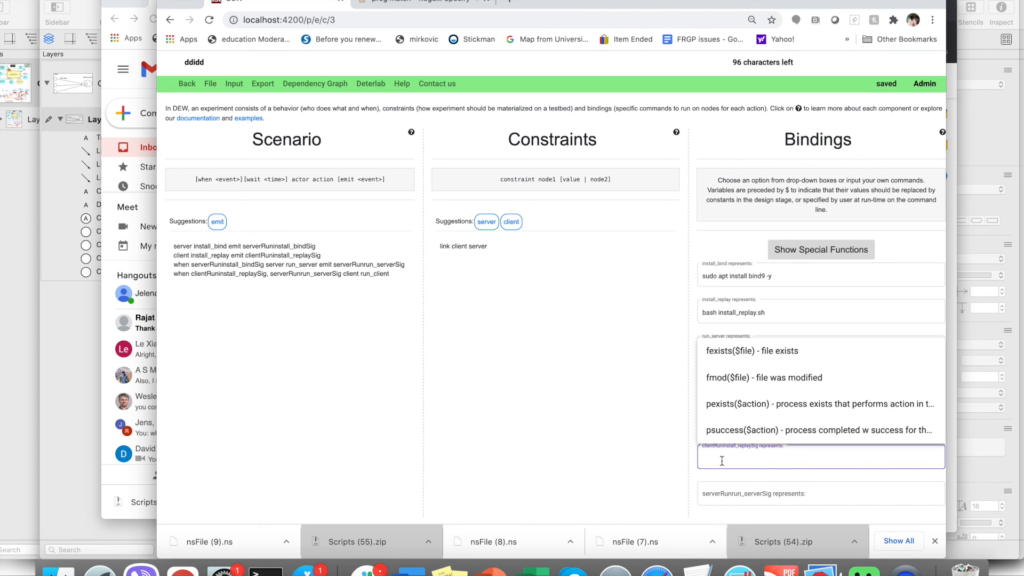
{"action": "type", "text": "ps"}
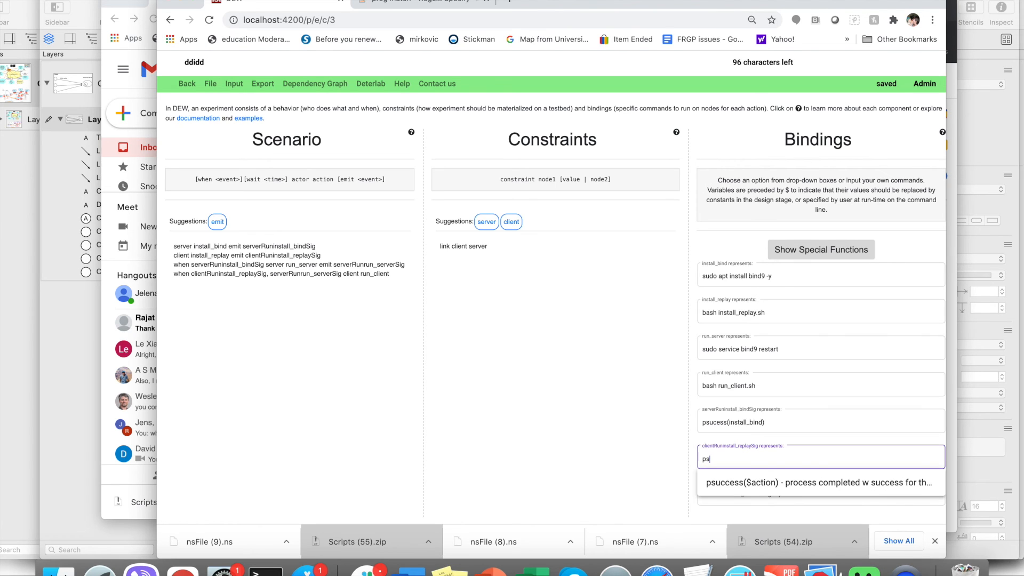
{"action": "type", "text": "uccess("}
{"action": "type", "text": "install_replay)"}
- Bind the serverRunrun_serverSig signal to the special function 'pexists(run_server)' and commit the bindings
{"action": "scroll", "coordinate": [732, 492], "scroll_direction": "down", "scroll_amount": 1}
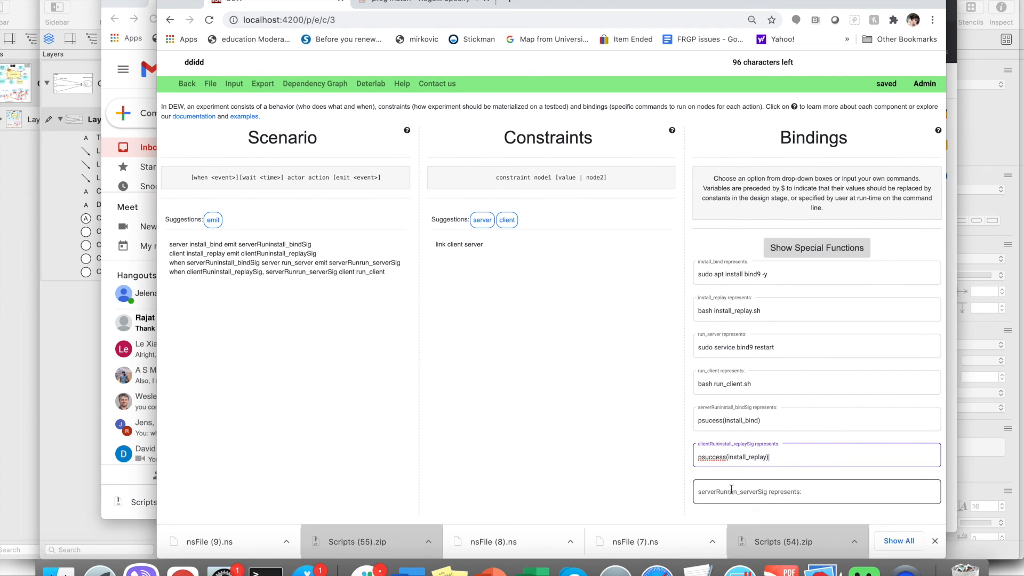
{"action": "scroll", "coordinate": [731, 490], "scroll_direction": "down", "scroll_amount": 1}
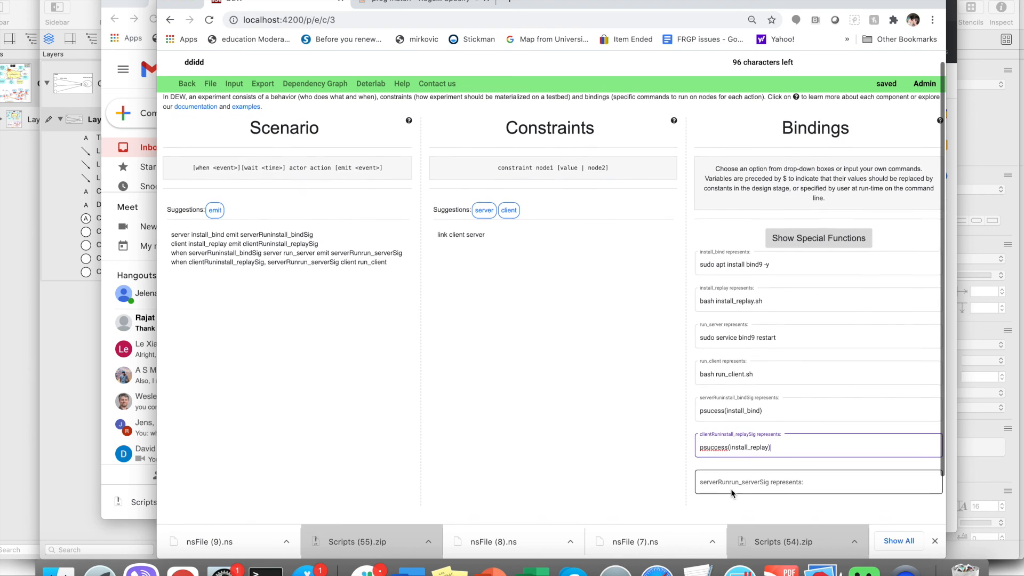
{"action": "left_click", "coordinate": [732, 490]}
{"action": "type", "text": "pexis"}
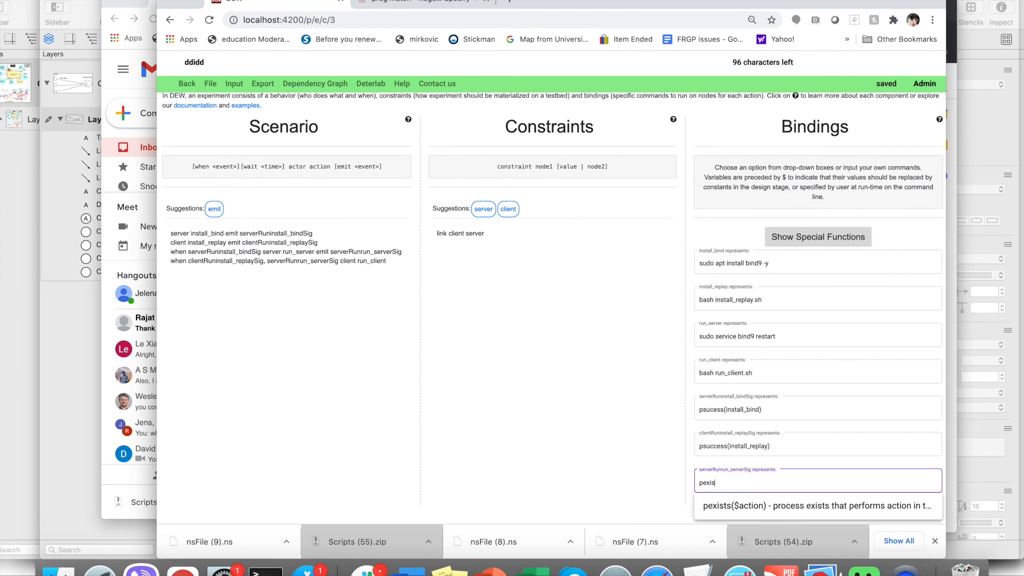
{"action": "type", "text": "ts("}
{"action": "type", "text": "run"}
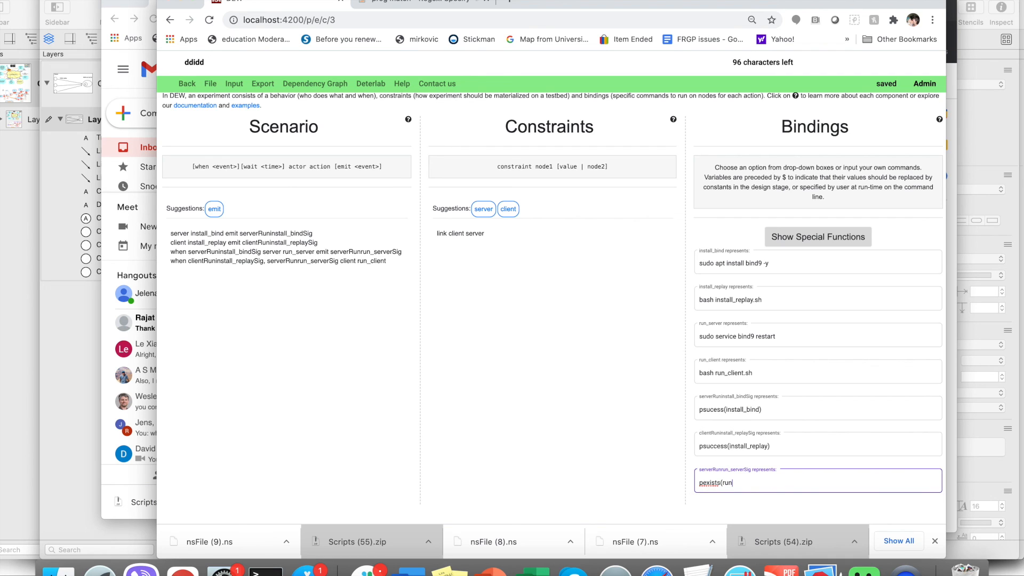
{"action": "type", "text": "_server)"}
{"action": "left_click", "coordinate": [618, 461]}
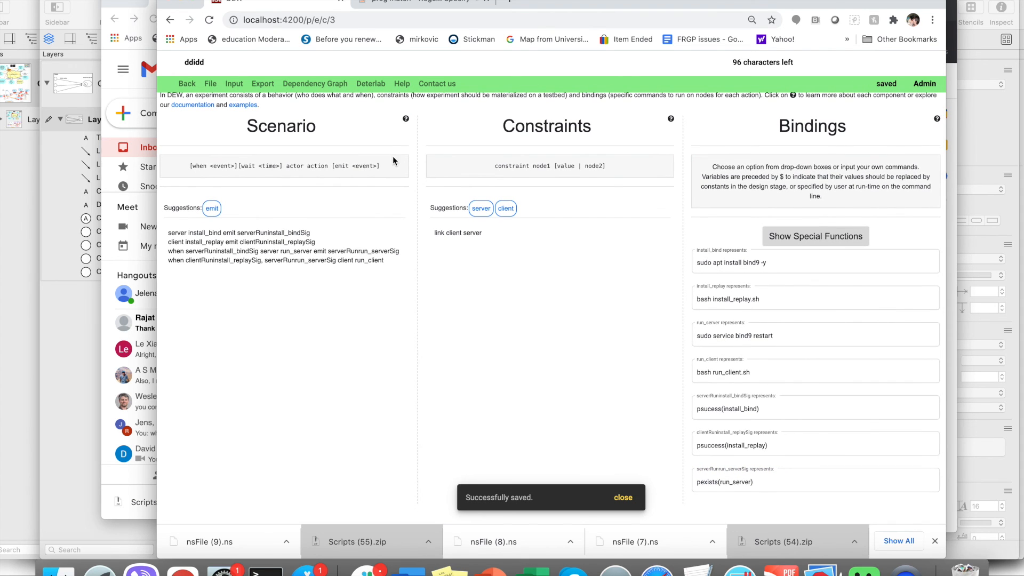
- Export the experiment as an NS file
{"action": "left_click", "coordinate": [263, 84]}
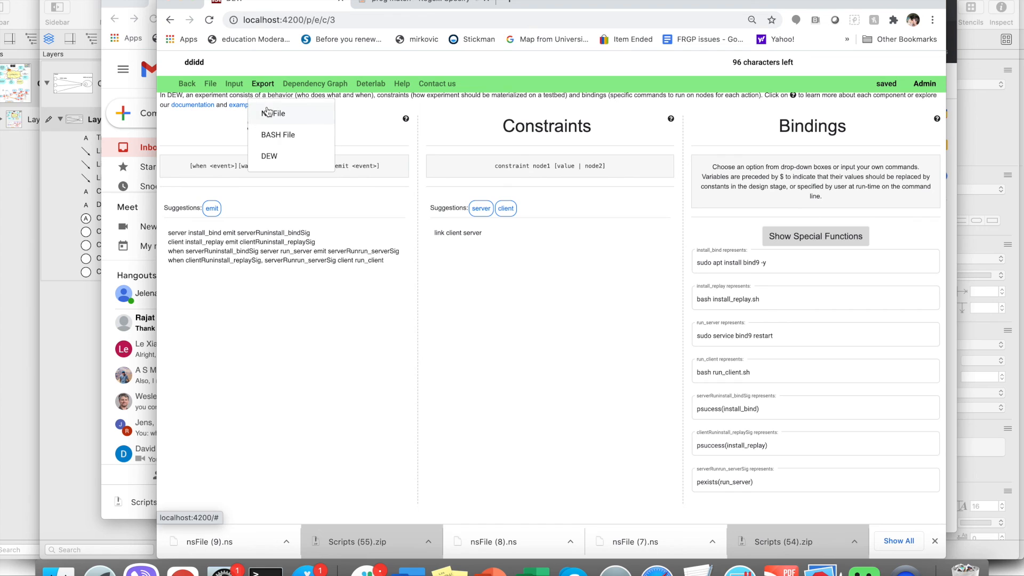
{"action": "left_click", "coordinate": [267, 111]}
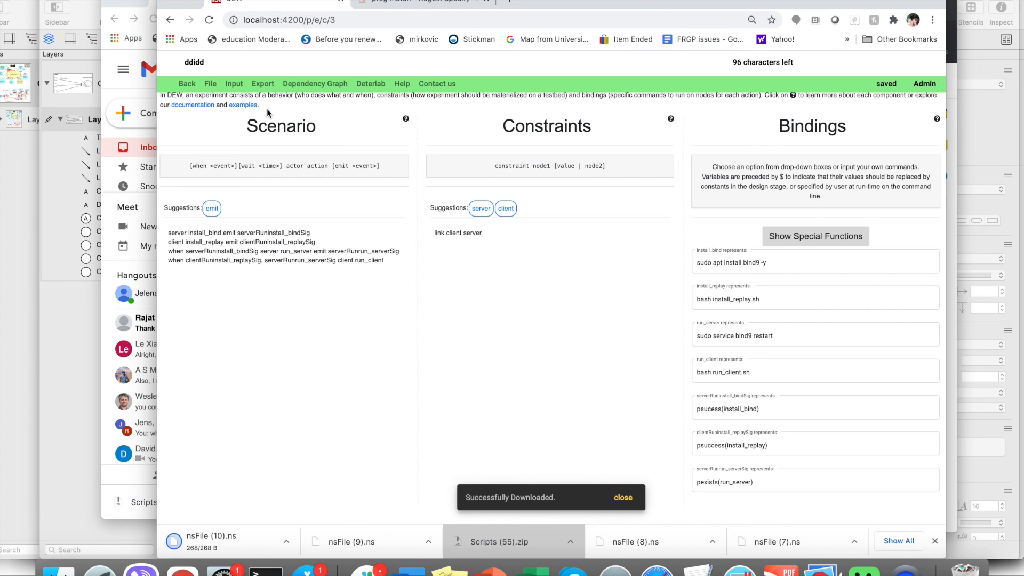